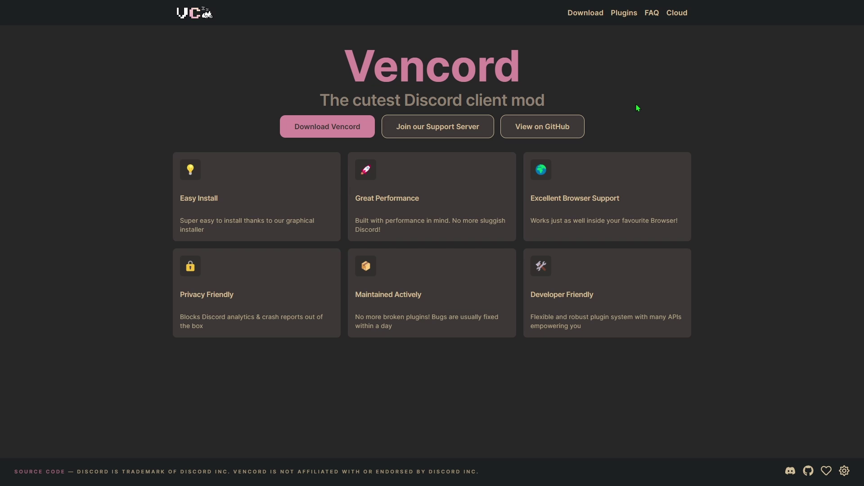
Download VencordInstaller.exe for Windows from the Vencord website and launch the installer
left_click(328, 129)
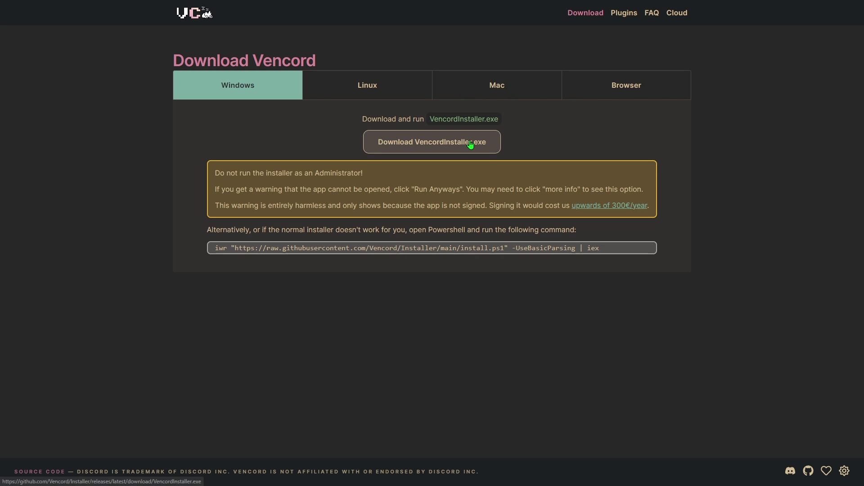
left_click(447, 147)
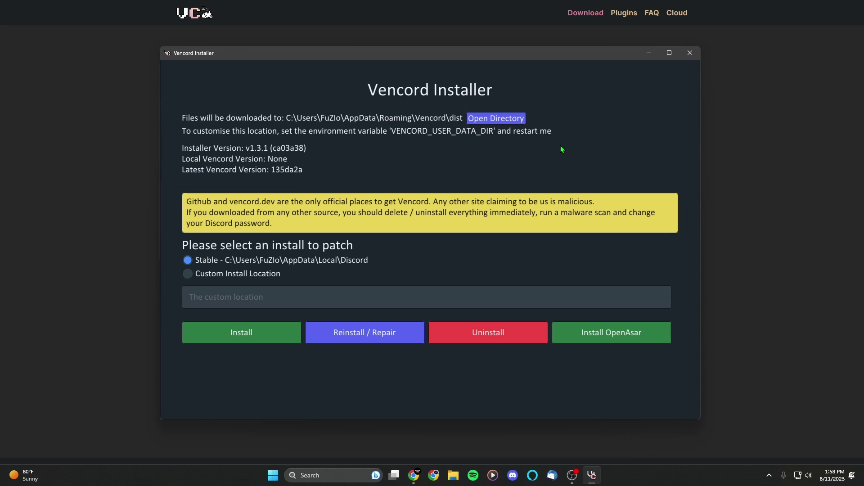
Patch the Stable Discord install with Vencord, acknowledge the success message, and close the installer
left_click(242, 336)
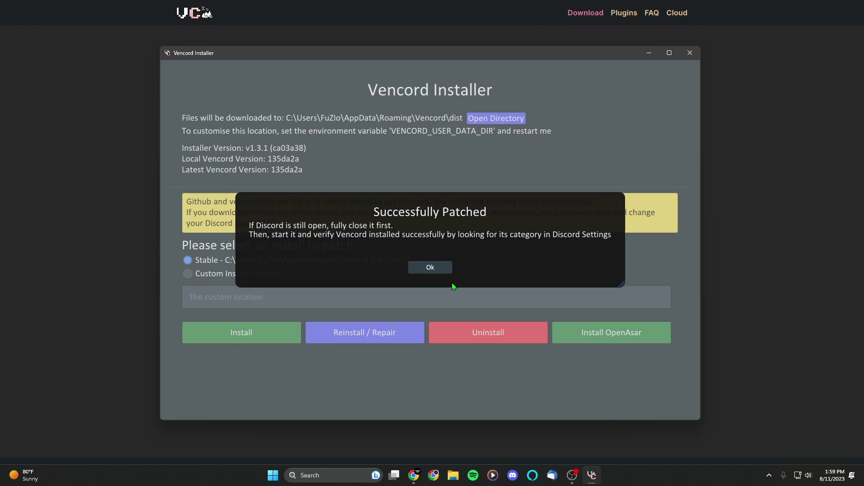
left_click(430, 268)
key("alt+F4")
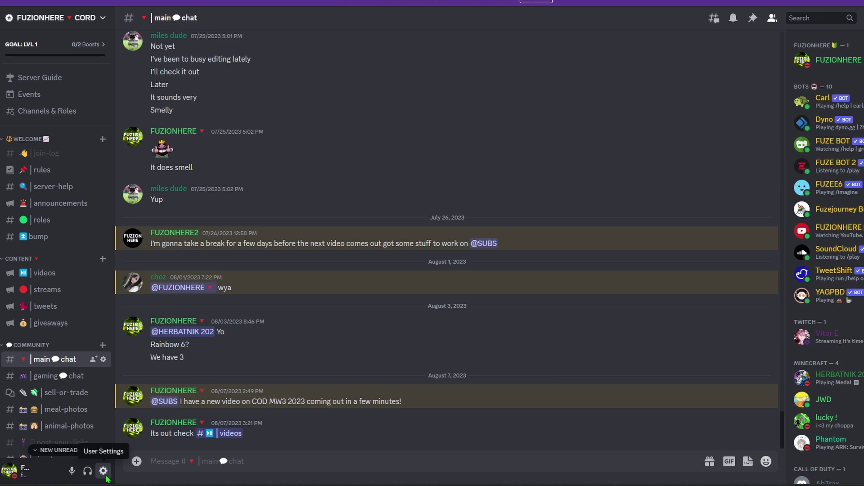
Open the Vencord page under Discord's User Settings to verify the install
left_click(104, 472)
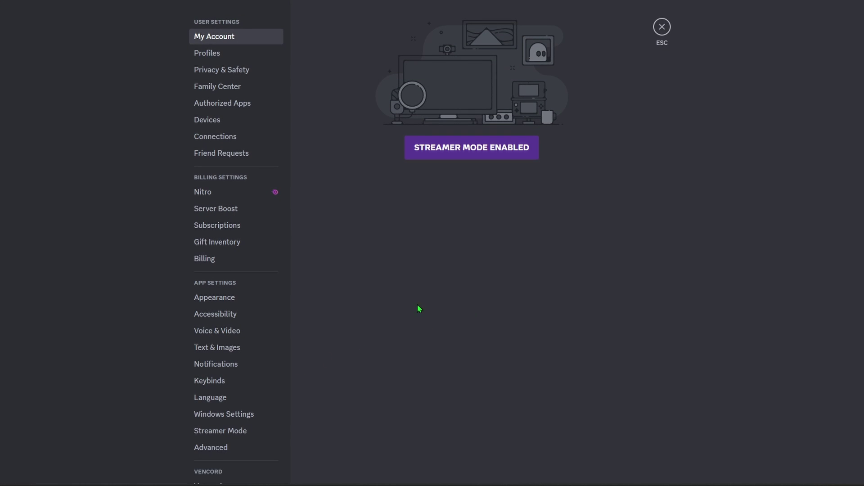
scroll(216, 225, "down", 3)
scroll(215, 225, "down", 1)
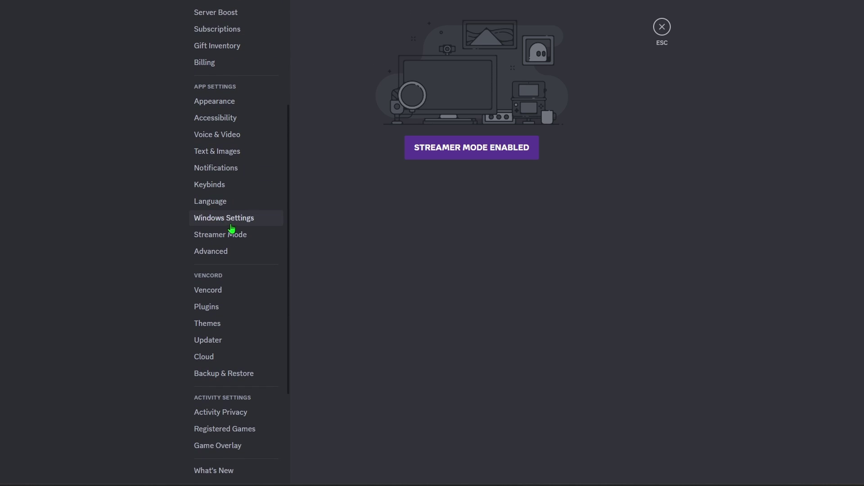
left_click(229, 291)
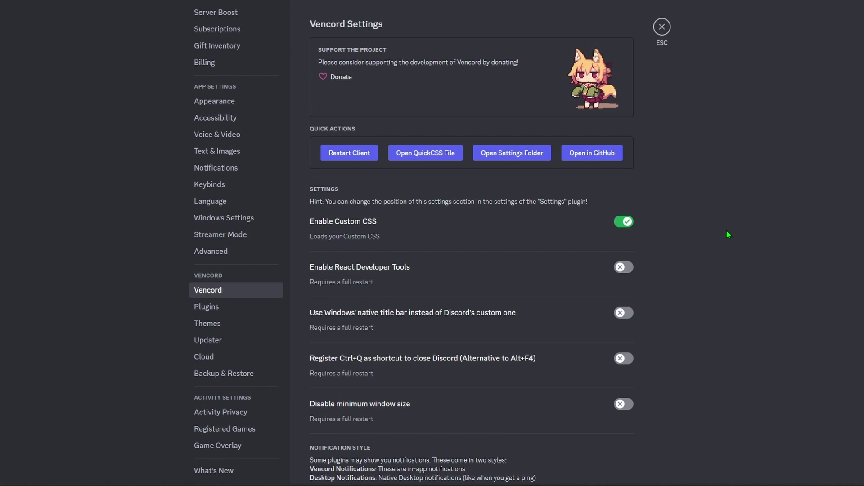
scroll(144, 242, "down", 2)
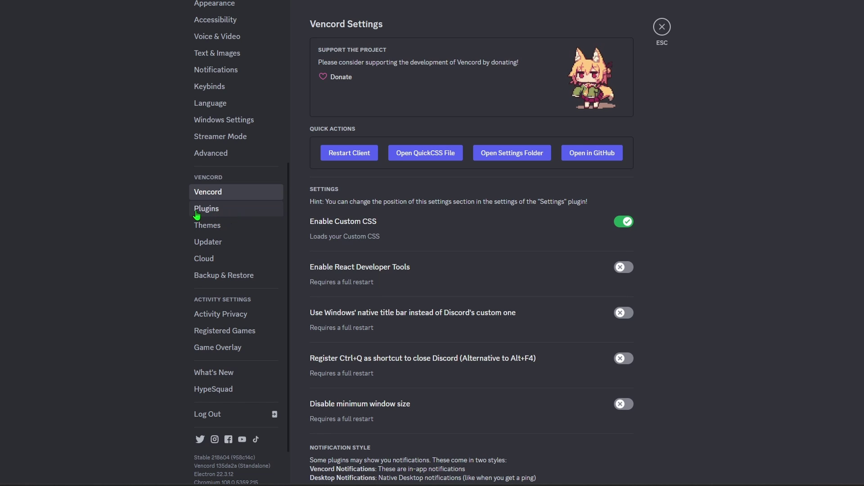
Scroll through the Vencord Plugins list, where only NoTrack, Settings and SupportHelper are enabled
left_click(226, 213)
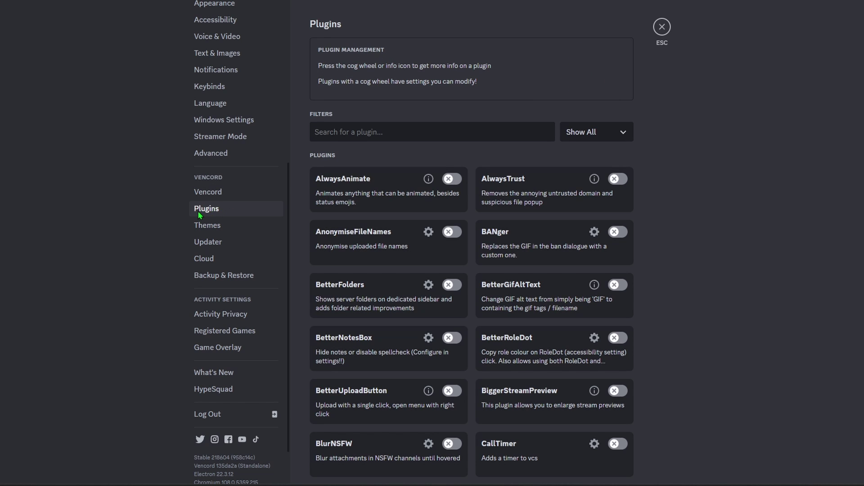
scroll(684, 214, "down", 10)
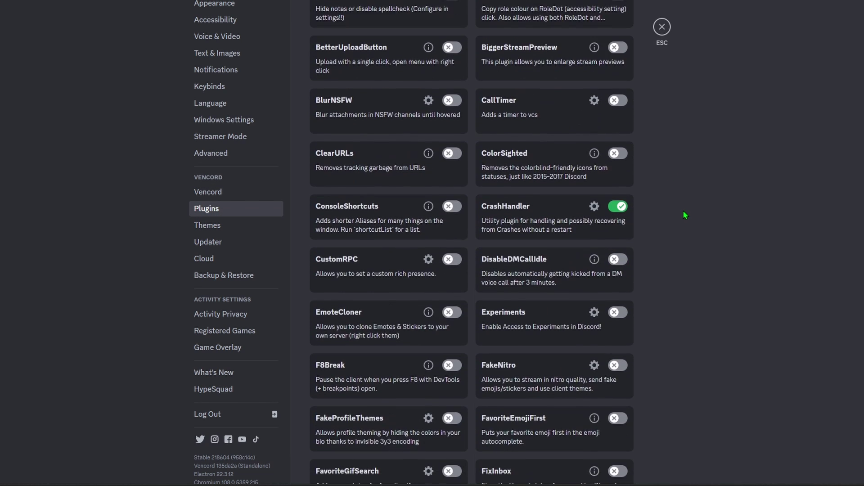
scroll(691, 219, "down", 20)
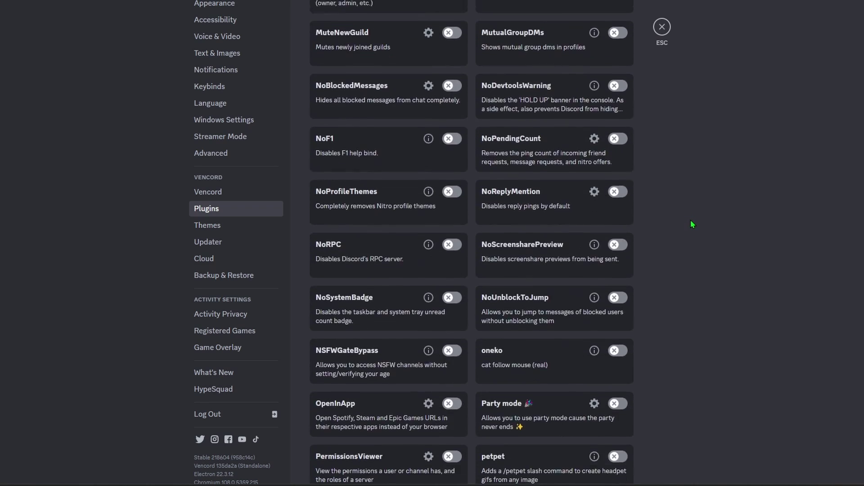
scroll(691, 221, "down", 14)
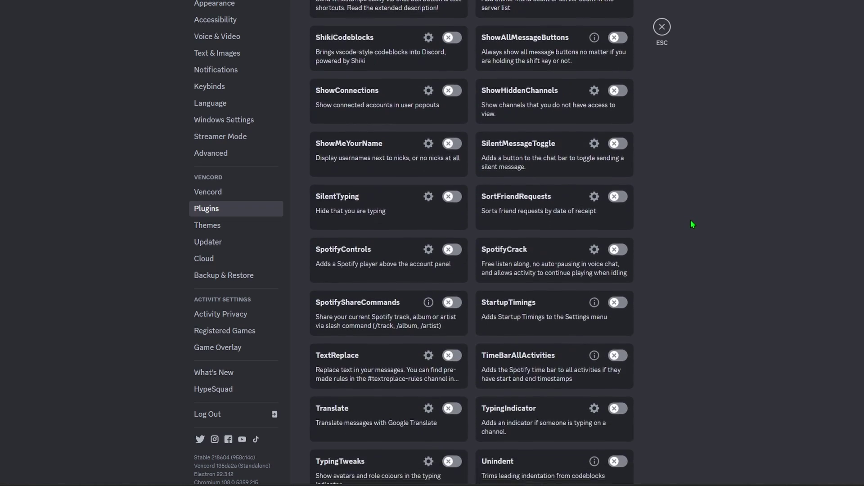
scroll(692, 221, "down", 8)
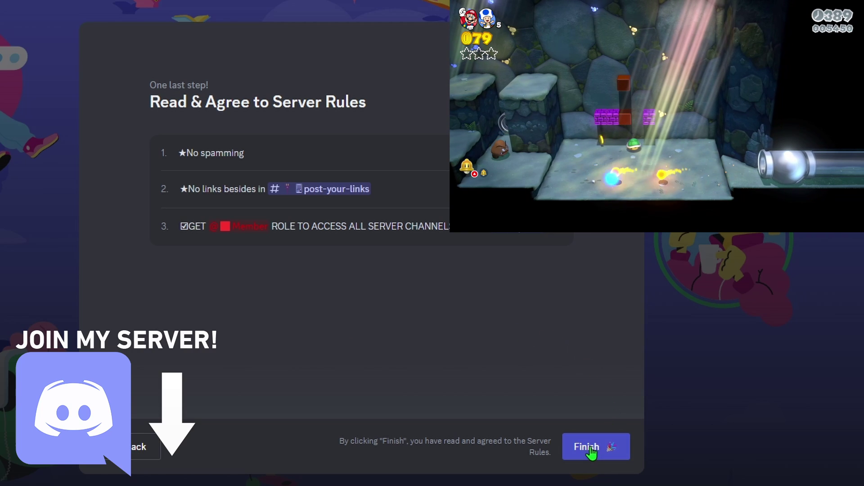
Finish joining the server, scroll through #meal-photos, then move on to #animal-photos
left_click(592, 446)
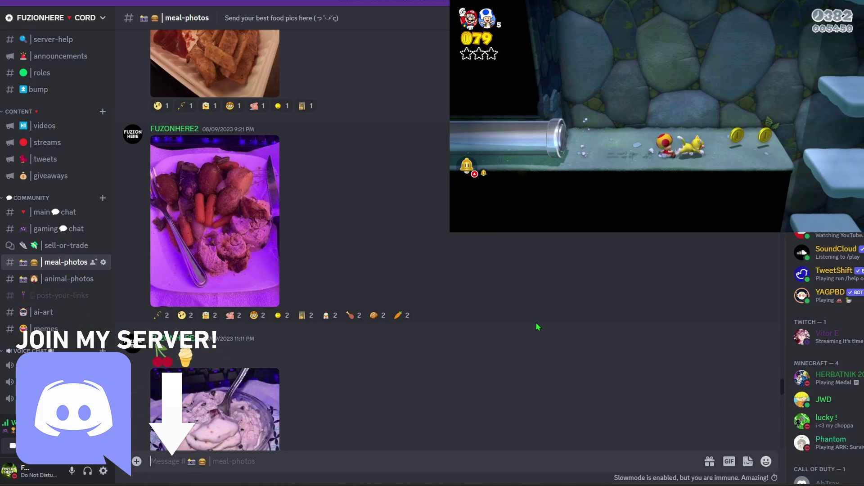
scroll(537, 327, "down", 10)
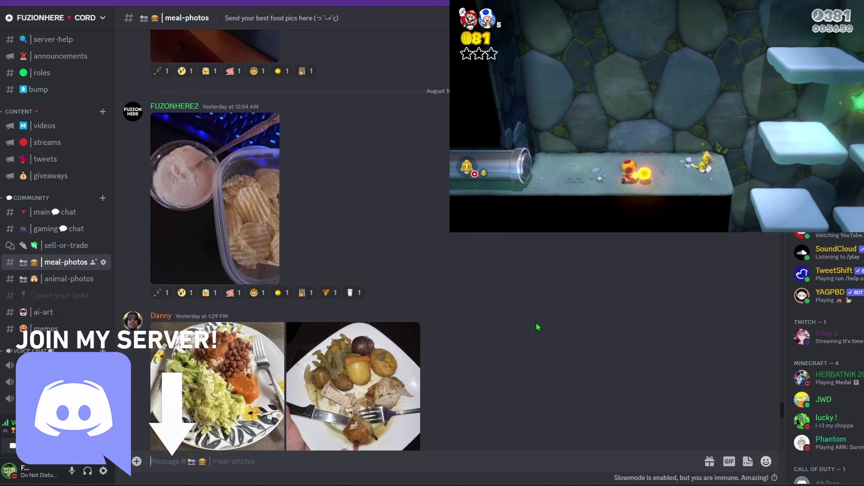
scroll(538, 327, "down", 8)
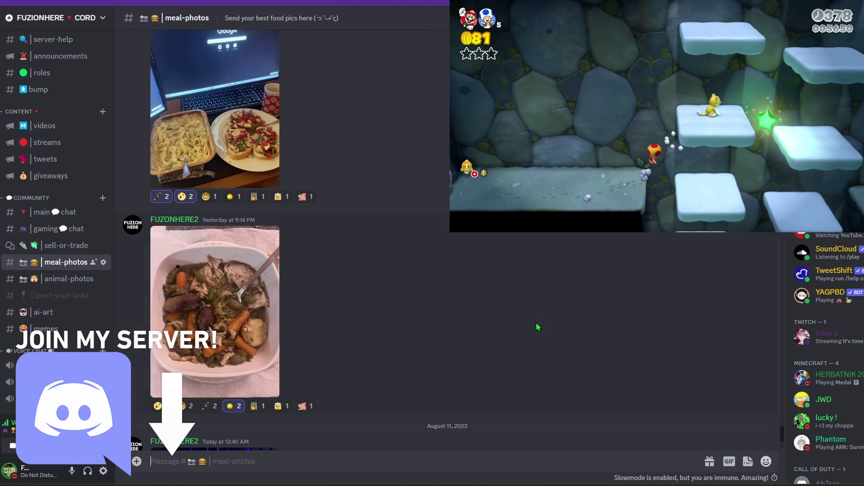
scroll(537, 327, "down", 3)
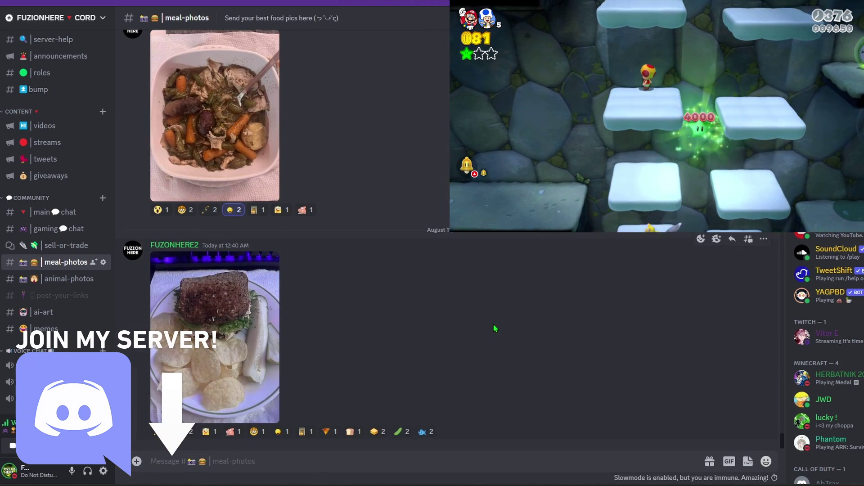
key("alt+Down")
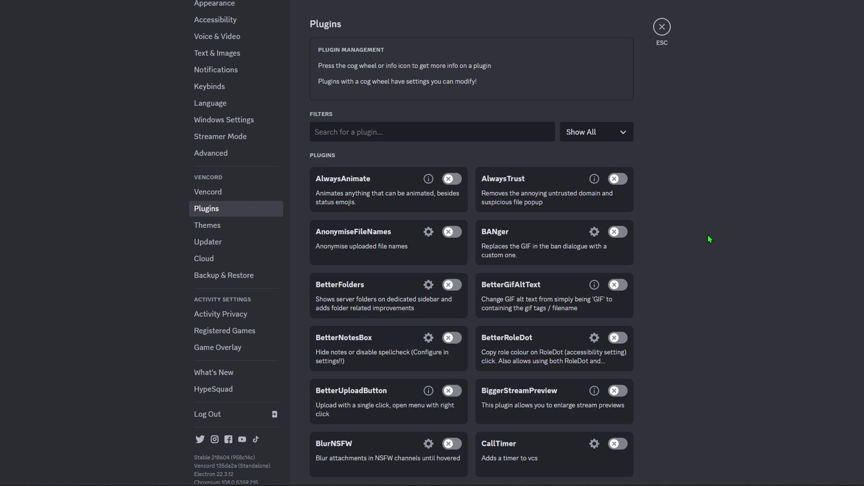
Search plugins for 'Relatio', enable RelationshipNotifier and bring up its settings dialog
type("Relation")
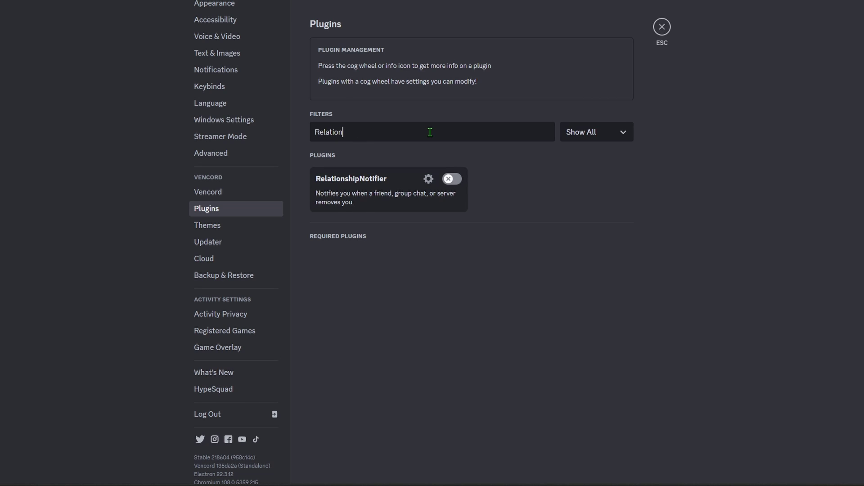
left_click(453, 179)
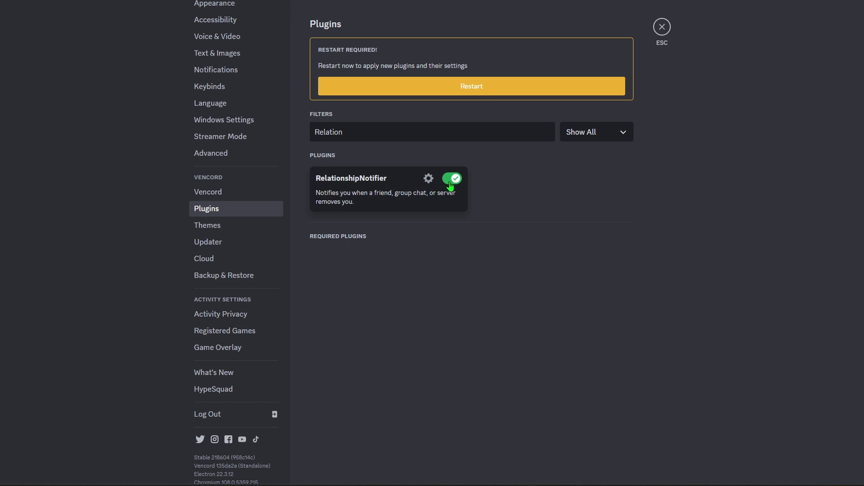
left_click(428, 179)
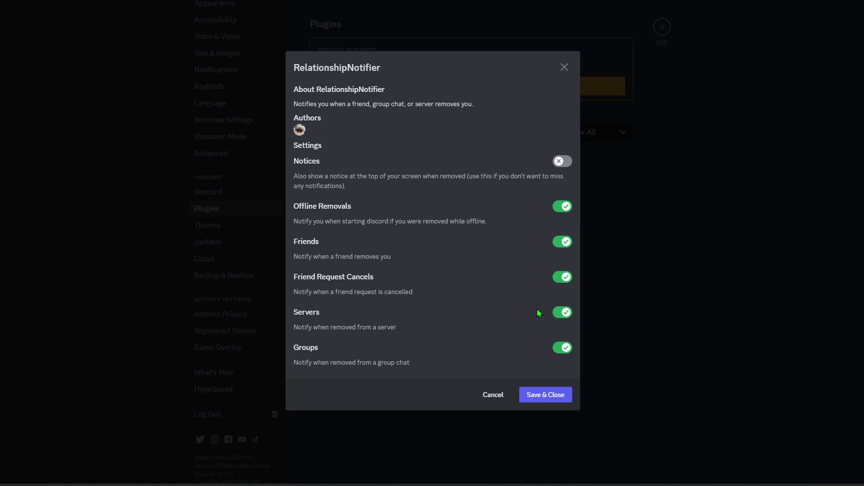
Switch off RelationshipNotifier's Servers alerts, then follow the friend-removed alert to the friend's profile
left_click(563, 312)
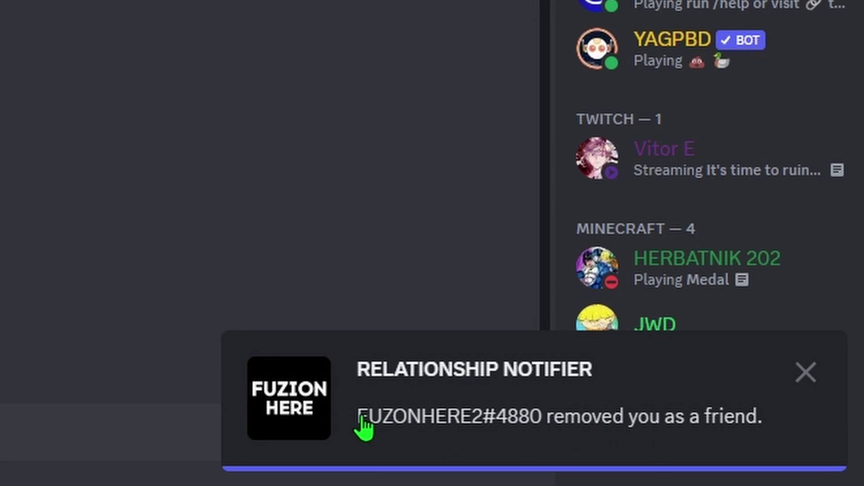
left_click(573, 418)
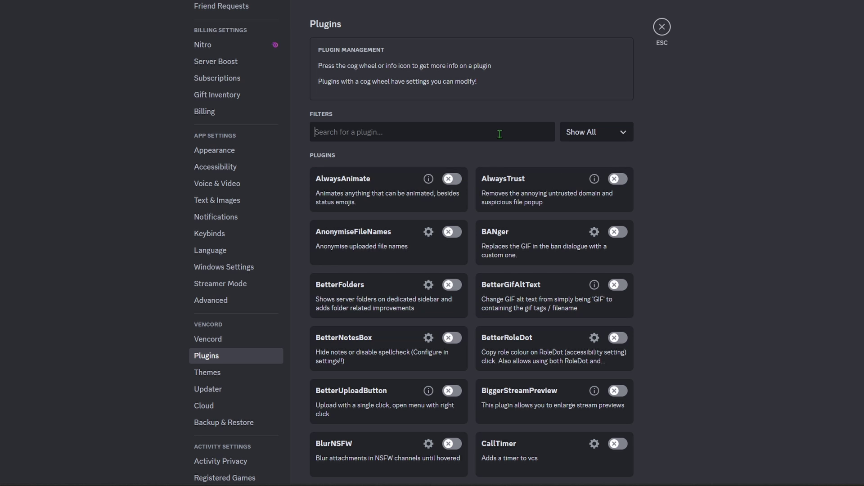
Search 'Mute', enable MuteNewGuild, and save its settings with Guild, Everyone and Role all on
type("Mute")
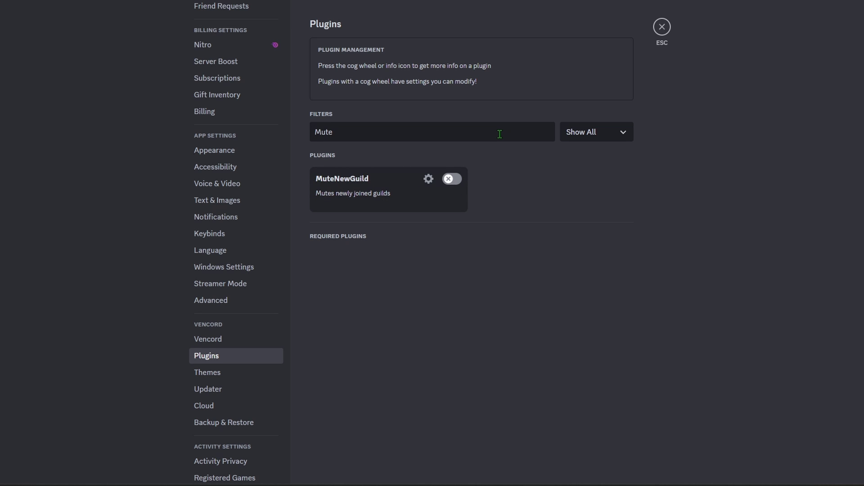
left_click(450, 180)
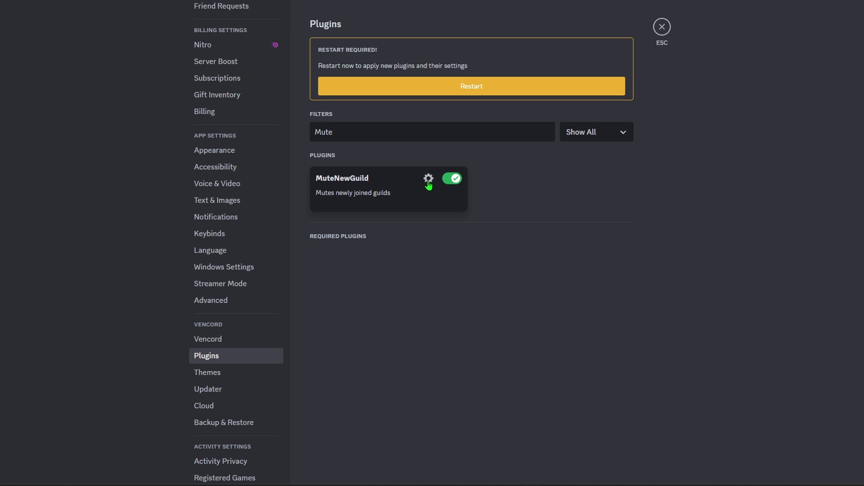
left_click(428, 180)
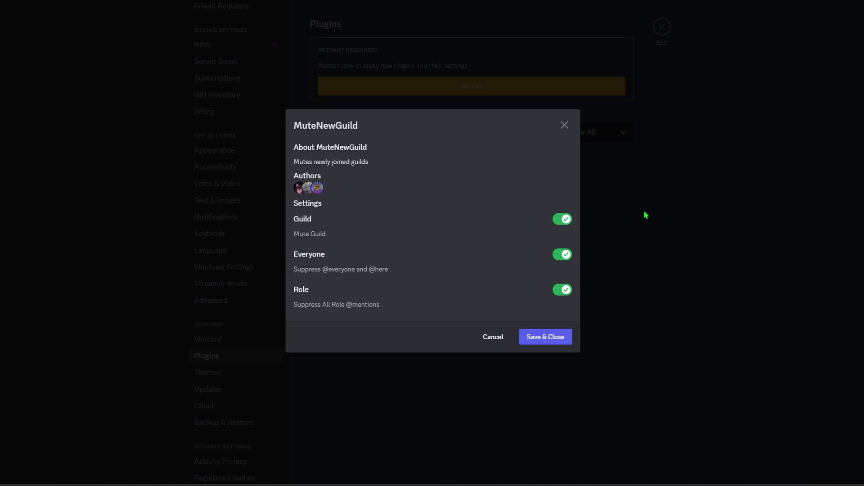
left_click(564, 345)
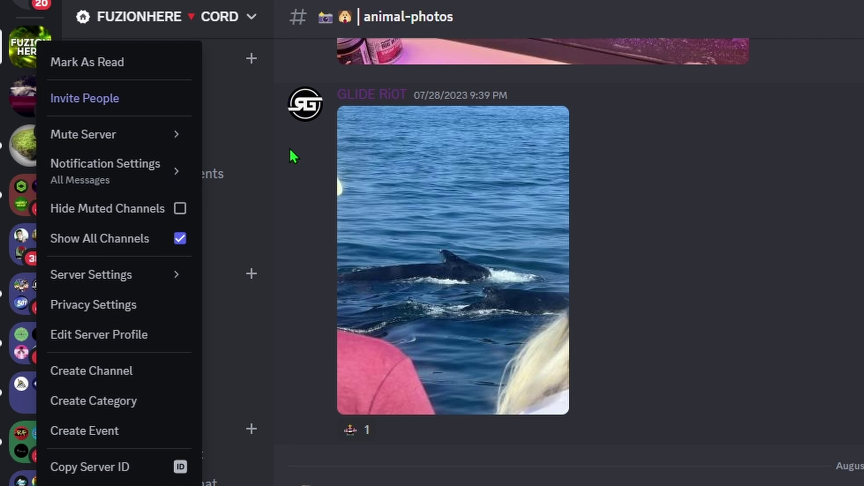
View the current server's Notification Settings options, then dismiss the menu
mouse_move(148, 171)
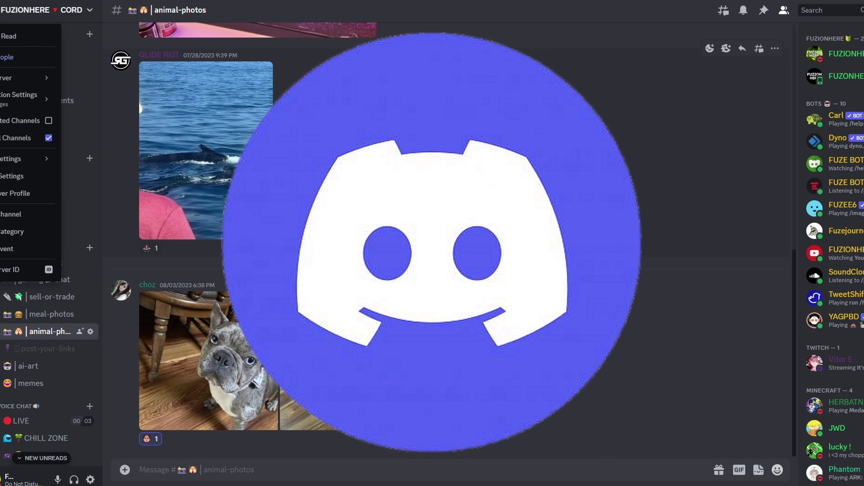
key("Escape")
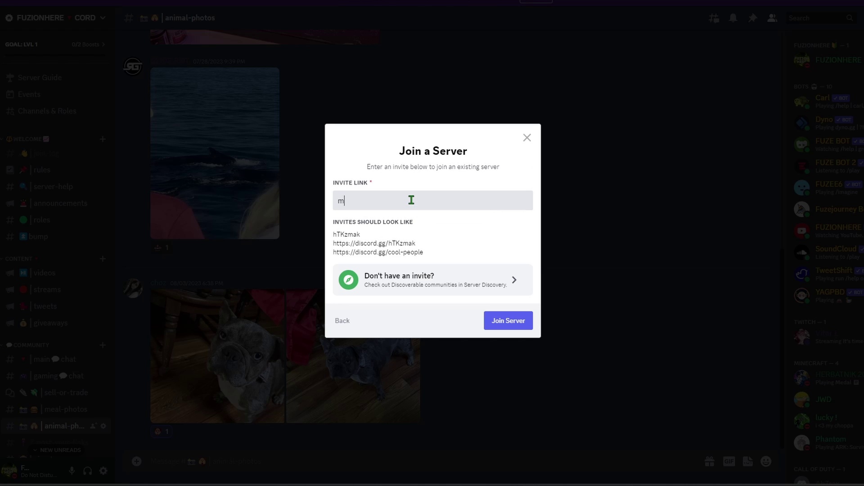
Join the Minecraft server by invite and check its Notification Settings show it auto-muted
type("inecraft")
key("Return")
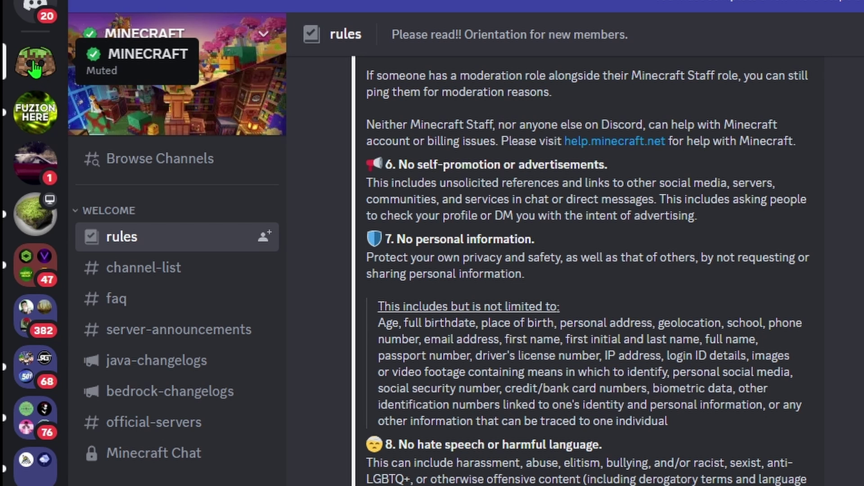
right_click(36, 68)
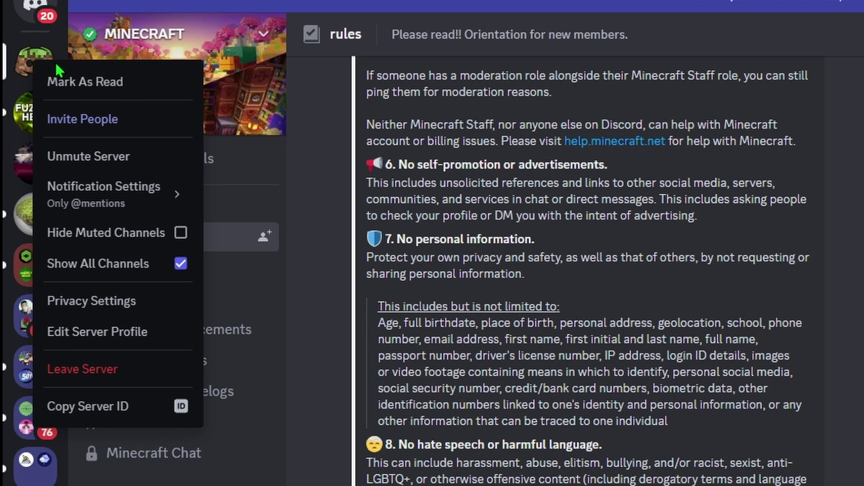
mouse_move(160, 208)
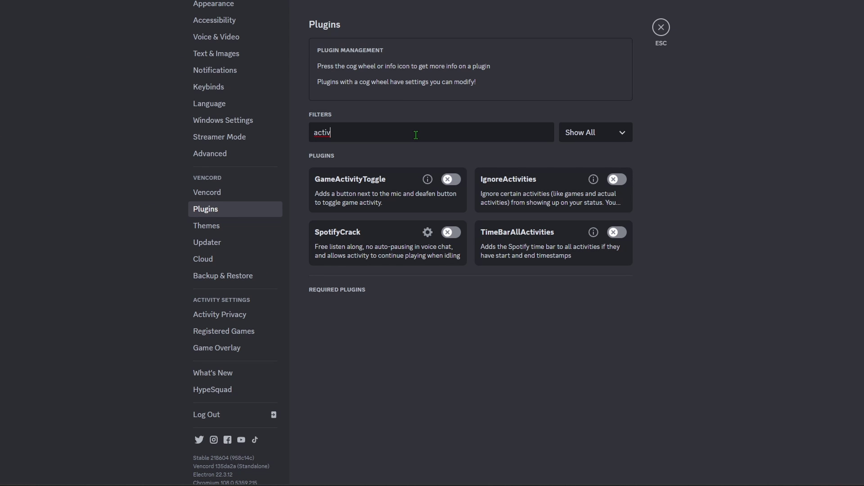
Search plugins for 'Spot', enable SpotifyCrack, and open its settings with No Spotify Auto Pause on
key("ctrl+a")
type("Spot")
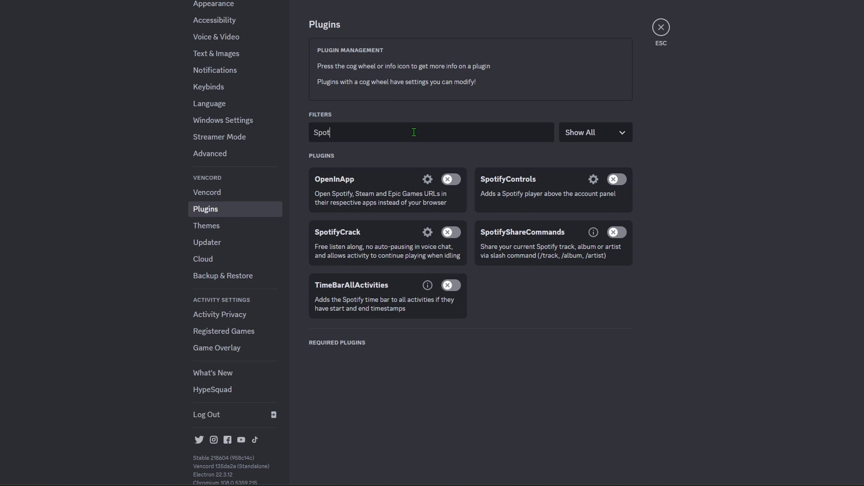
left_click(427, 233)
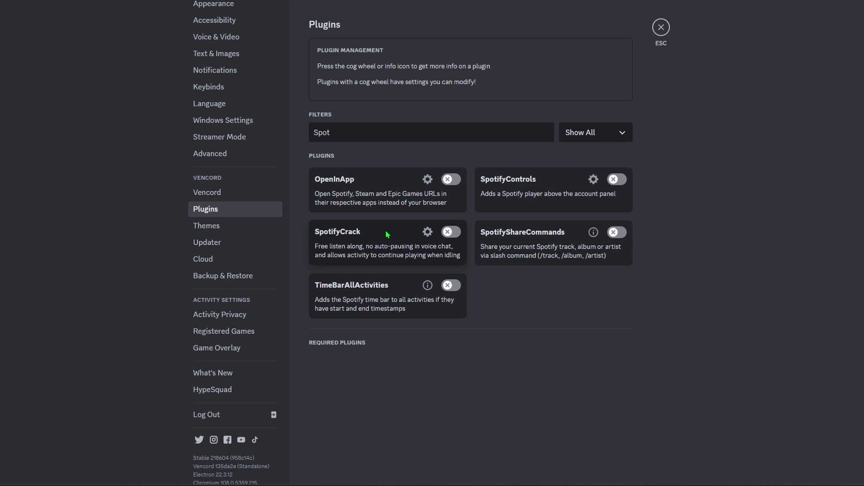
left_click(450, 232)
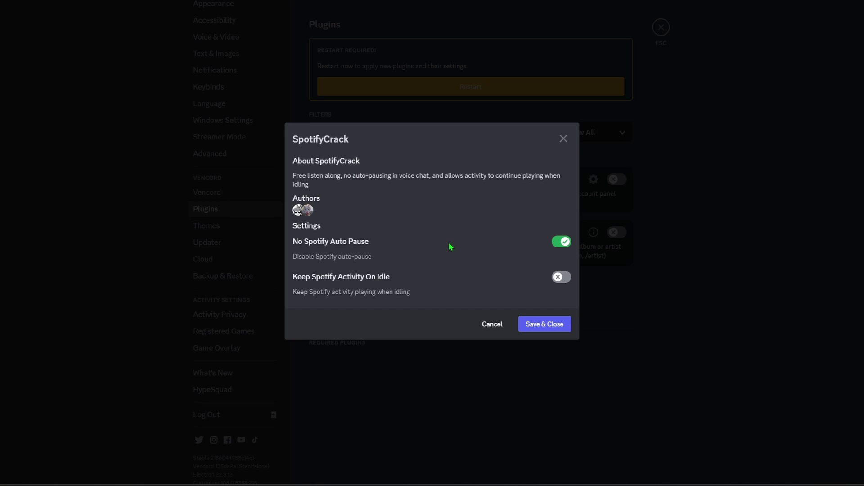